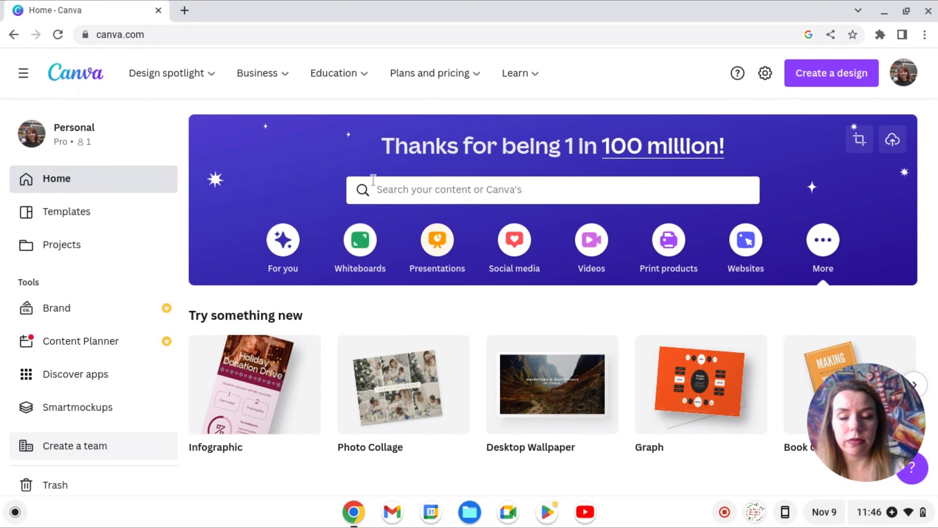
# - Create a blank Book Cover design from the home page's new design suggestions
pyautogui.scroll(-2, 555, 275)
pyautogui.scroll(-3, 556, 273)
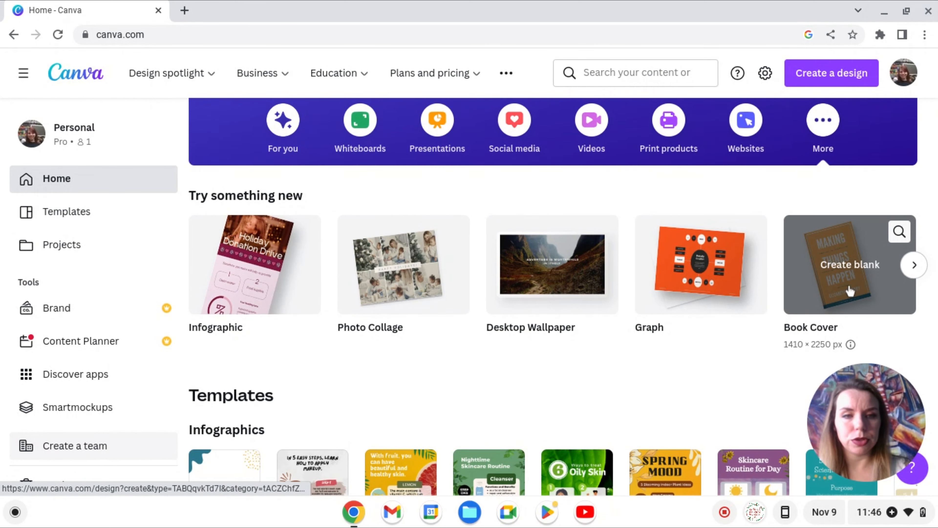
pyautogui.click(850, 291)
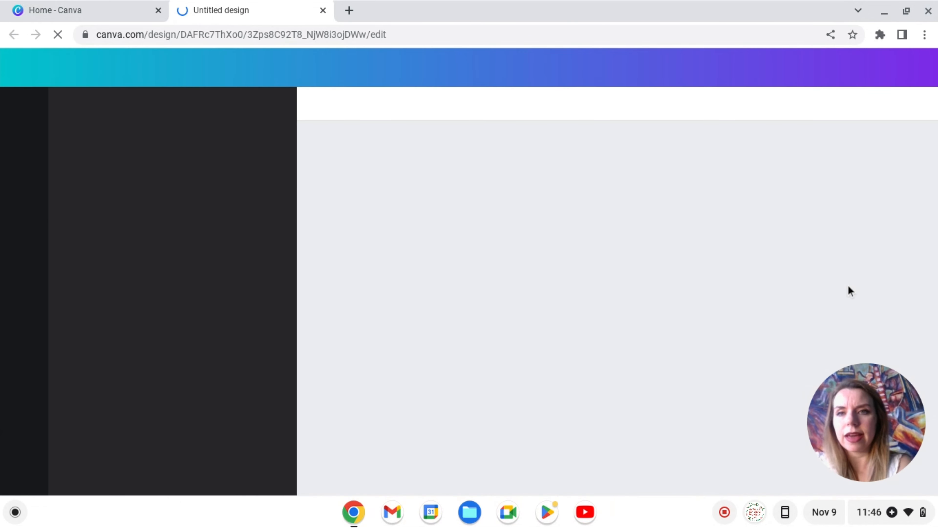
# - Make a resized copy of the design with a custom size of 17.3 × 9 in
pyautogui.click(158, 68)
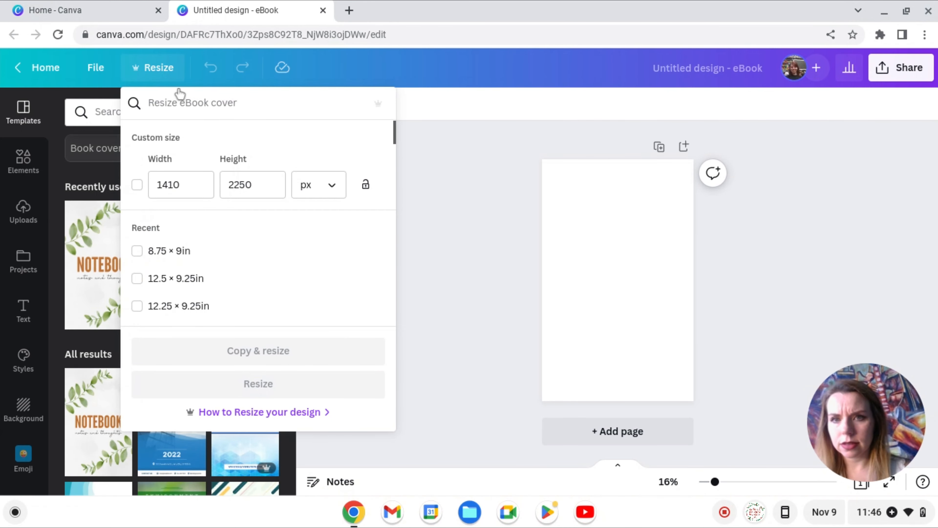
pyautogui.click(328, 190)
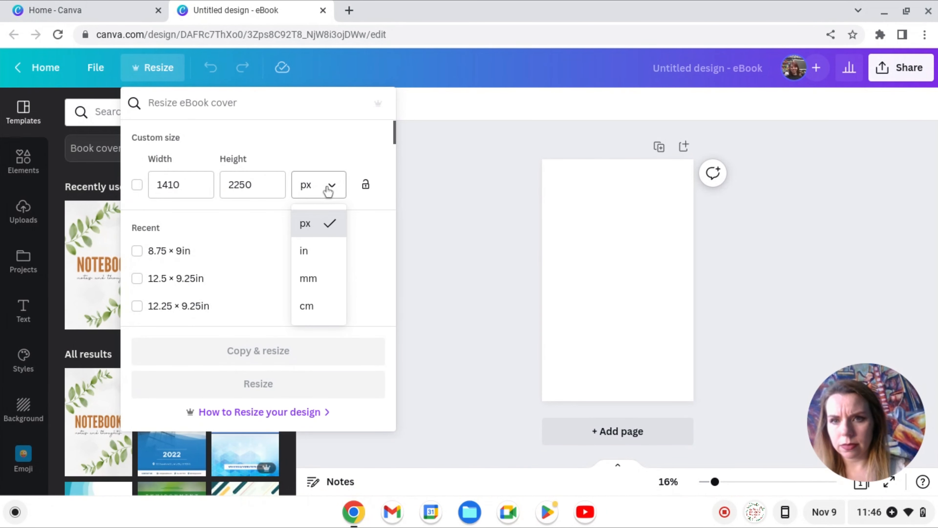
pyautogui.click(320, 252)
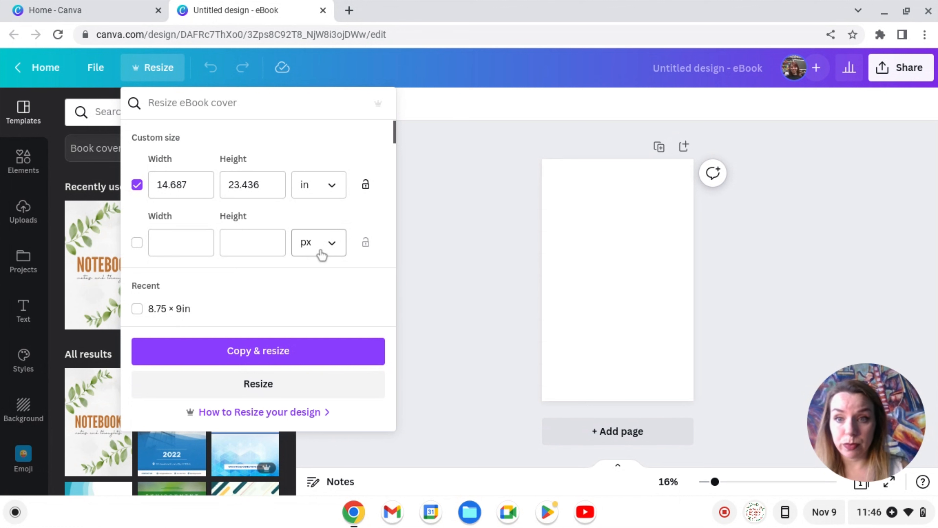
pyautogui.click(204, 185)
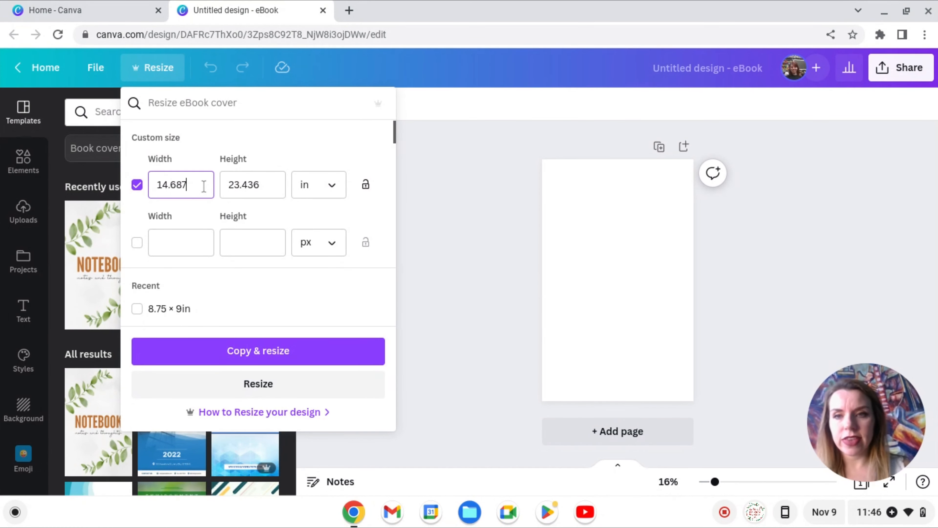
pyautogui.moveTo(201, 184); pyautogui.dragTo(157, 187)
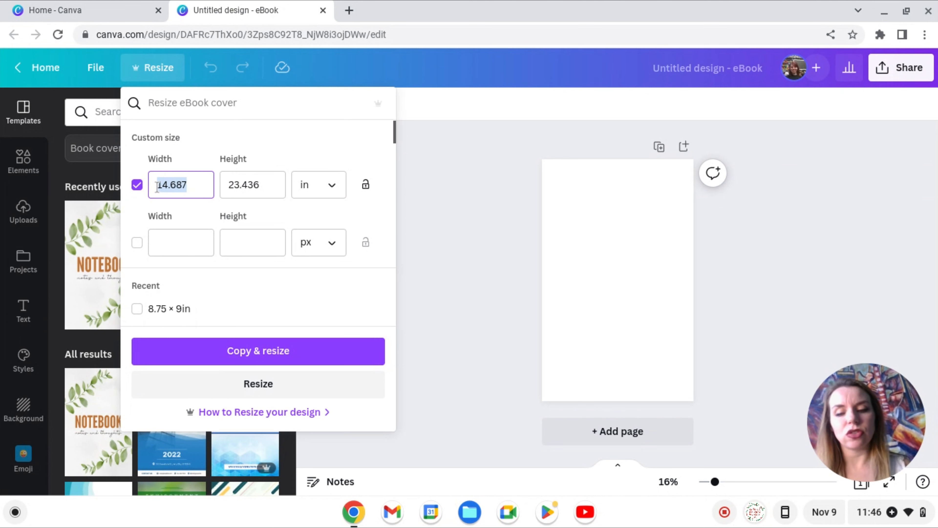
pyautogui.write('17')
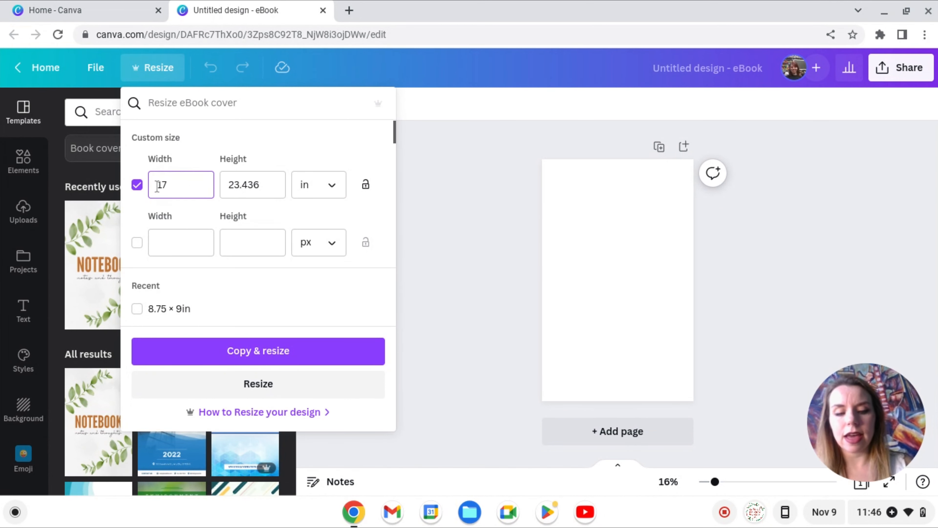
pyautogui.write('.3')
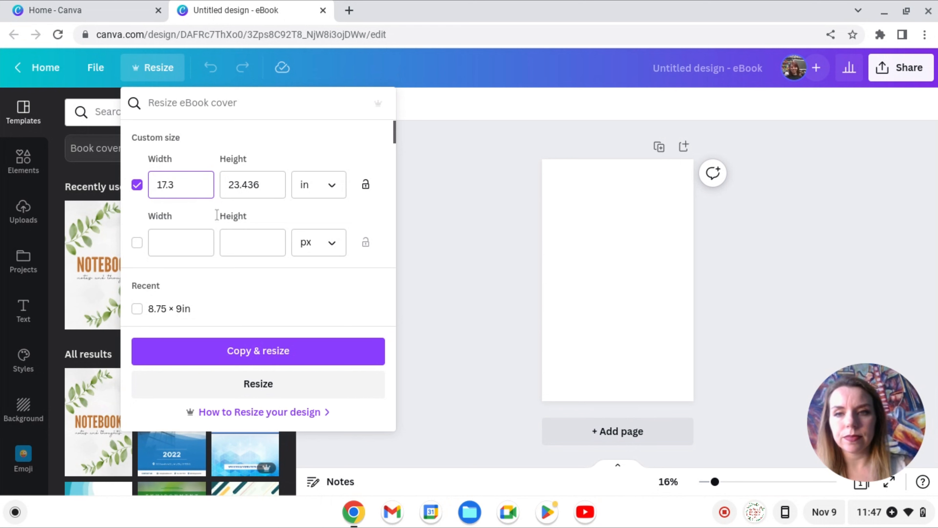
pyautogui.tripleClick(226, 185)
pyautogui.press('BackSpace')
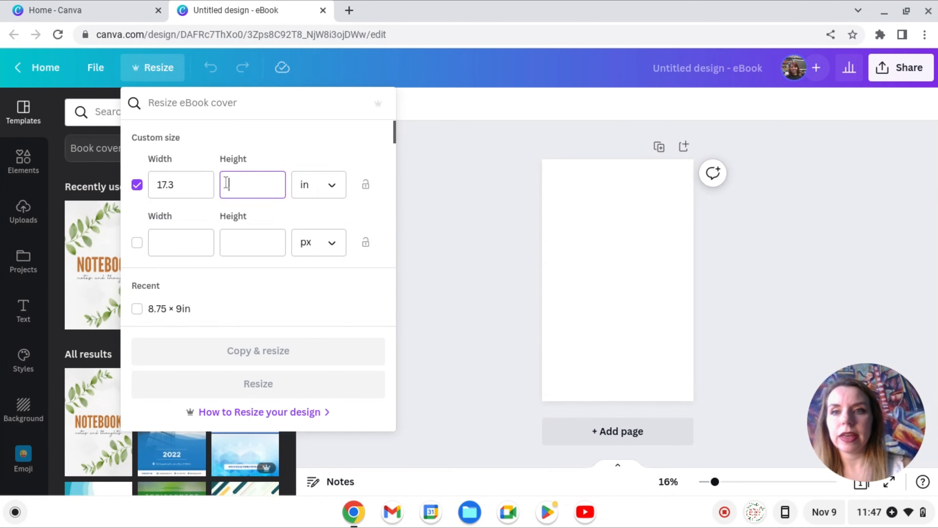
pyautogui.write('9')
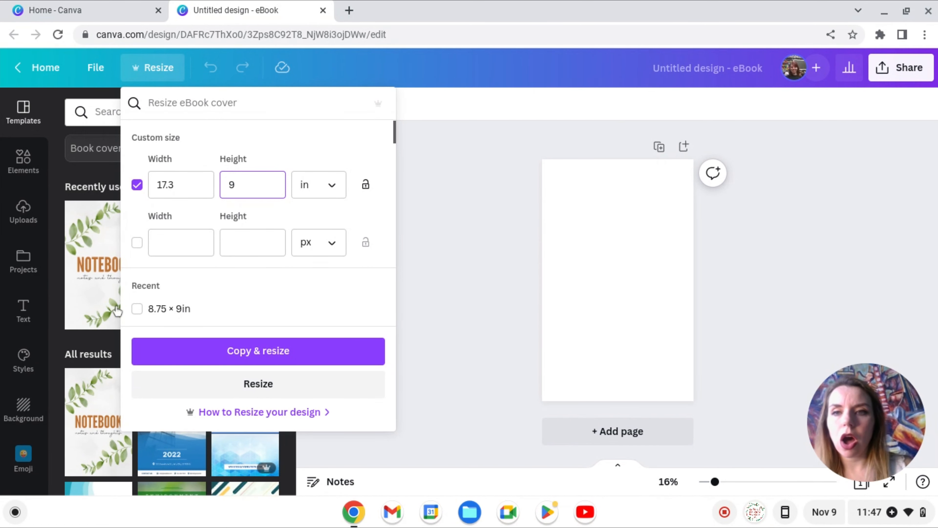
pyautogui.click(280, 354)
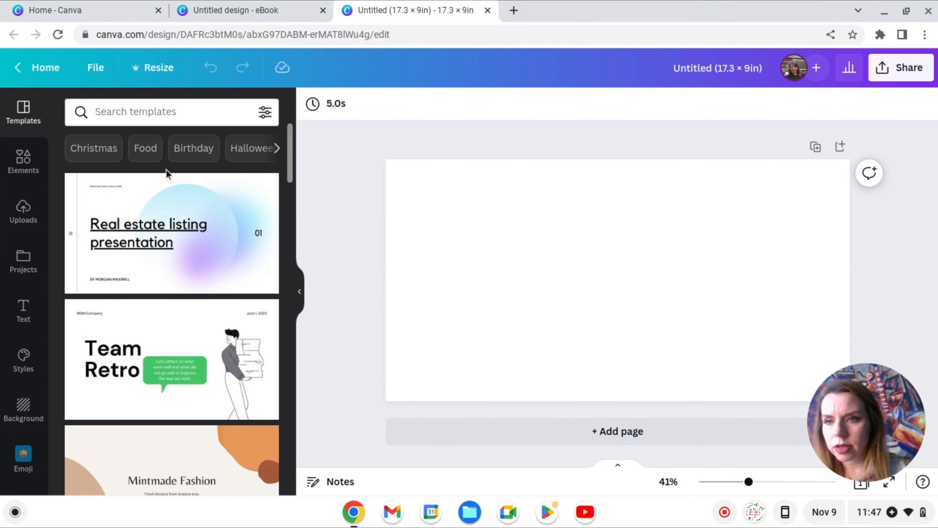
# - Show the rulers and guides, the margins and the print bleed on the cover
pyautogui.click(99, 69)
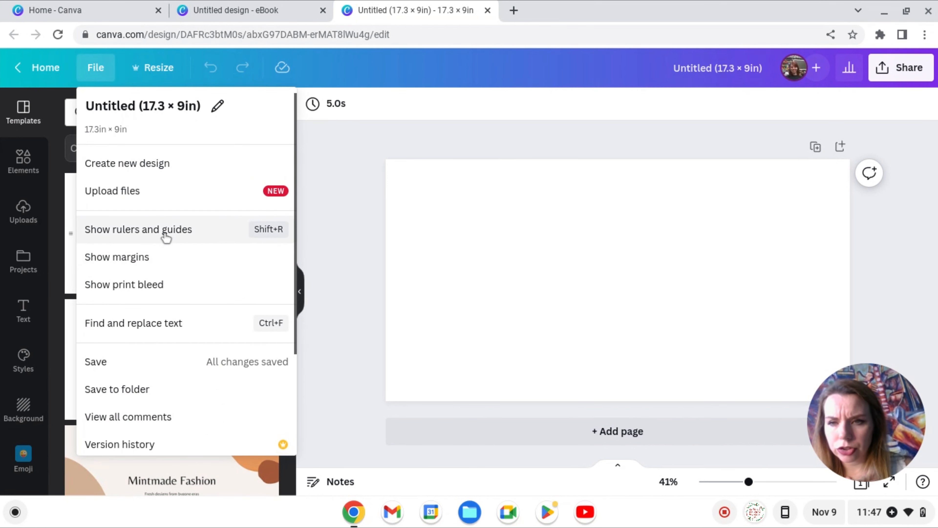
pyautogui.click(165, 237)
pyautogui.click(96, 68)
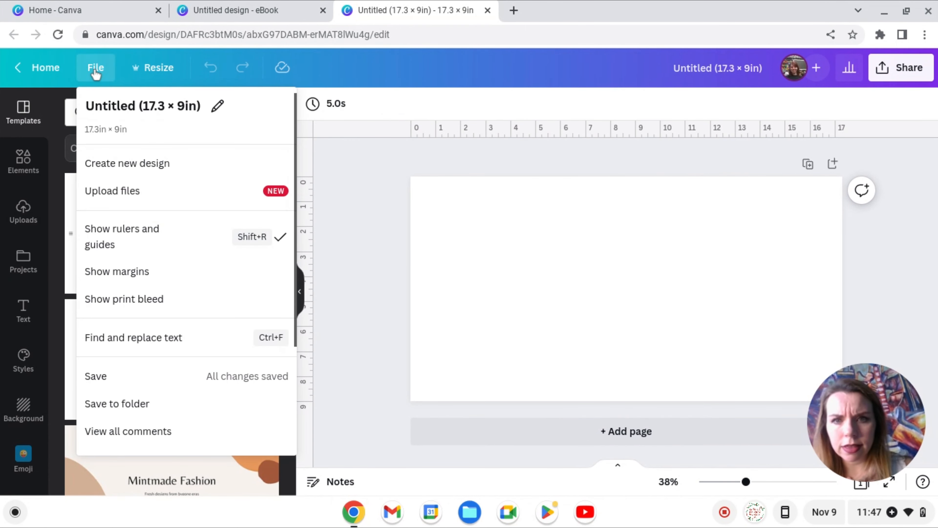
pyautogui.click(128, 275)
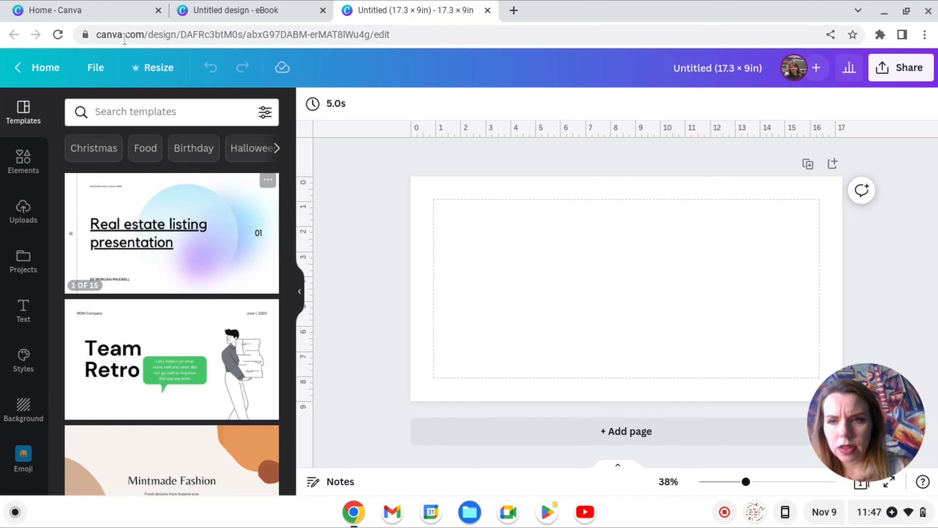
pyautogui.click(94, 69)
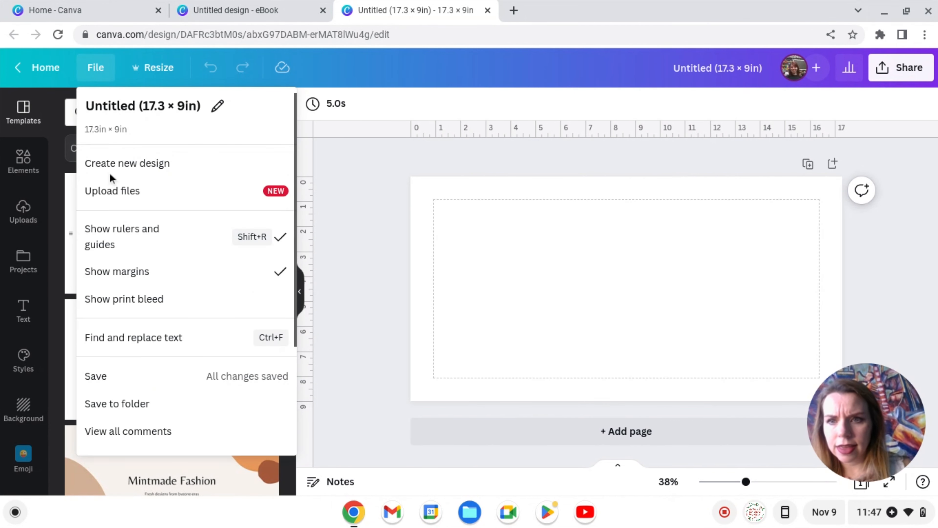
pyautogui.click(135, 313)
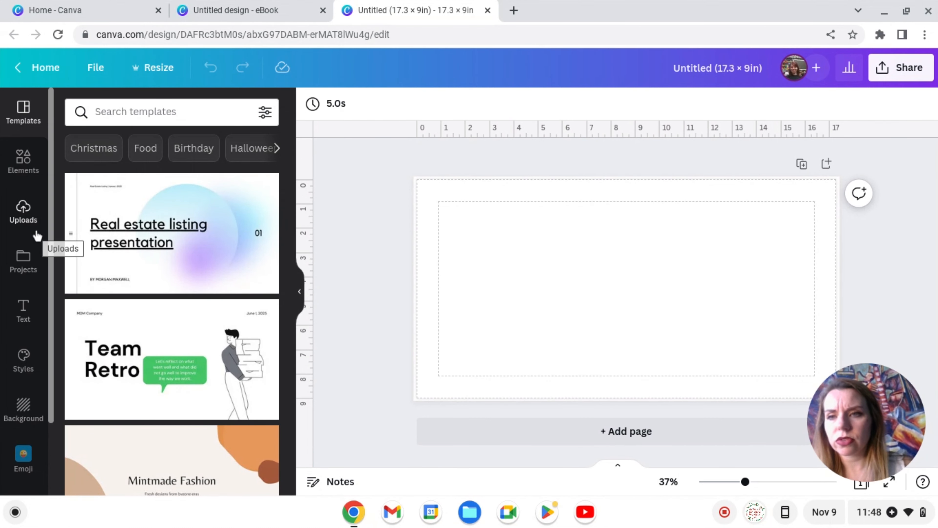
# - Add a heading to the page reading "River's Adventures" on two lines
pyautogui.click(23, 305)
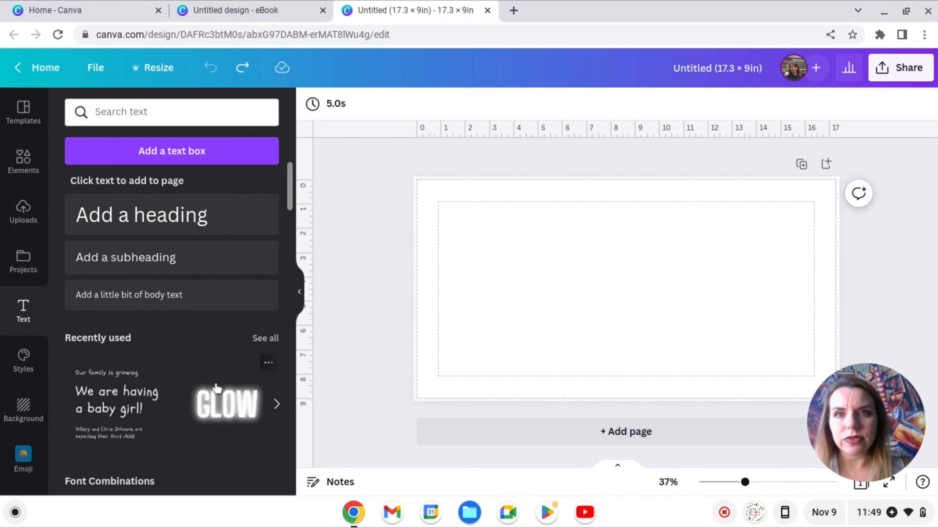
pyautogui.click(150, 216)
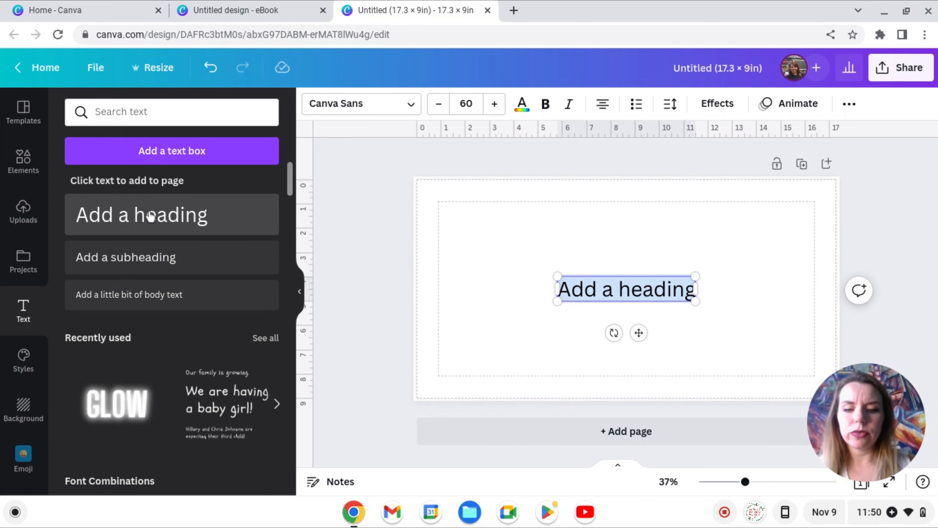
pyautogui.write("River's")
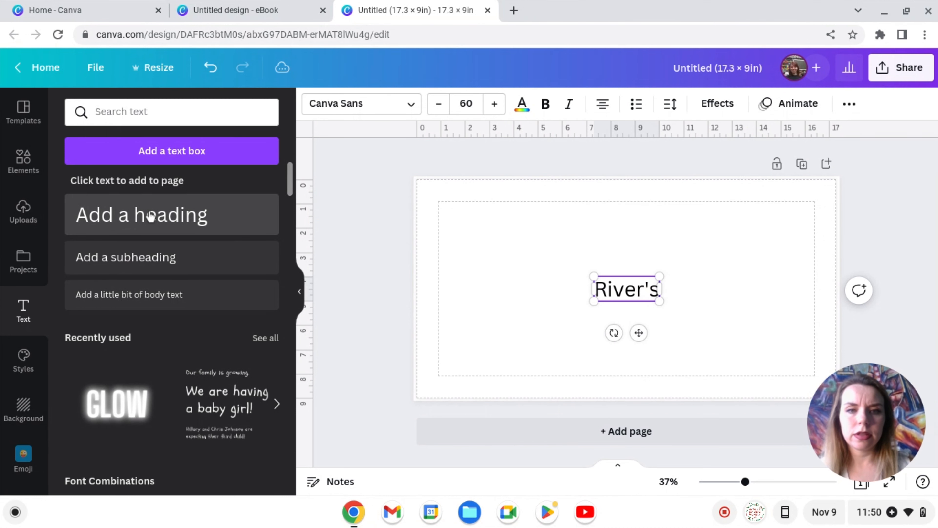
pyautogui.press('Return')
pyautogui.write('Advent')
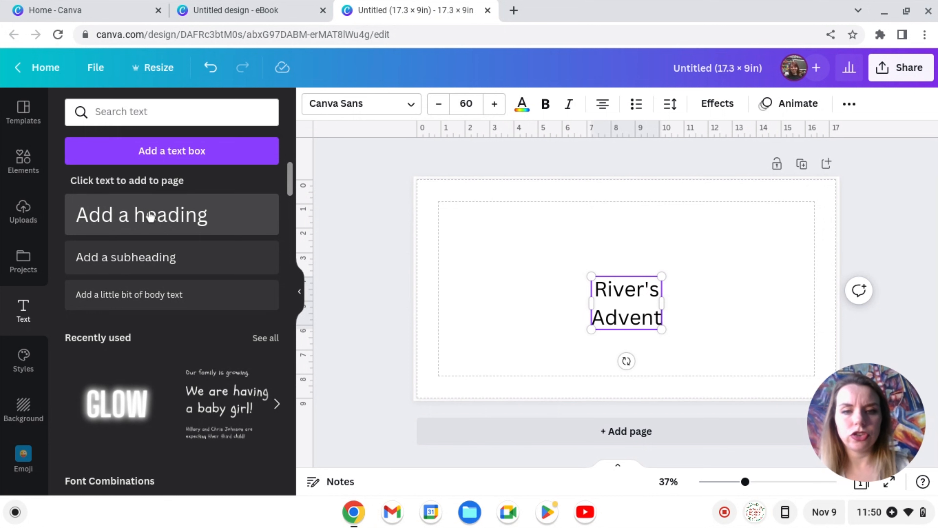
pyautogui.write('ures')
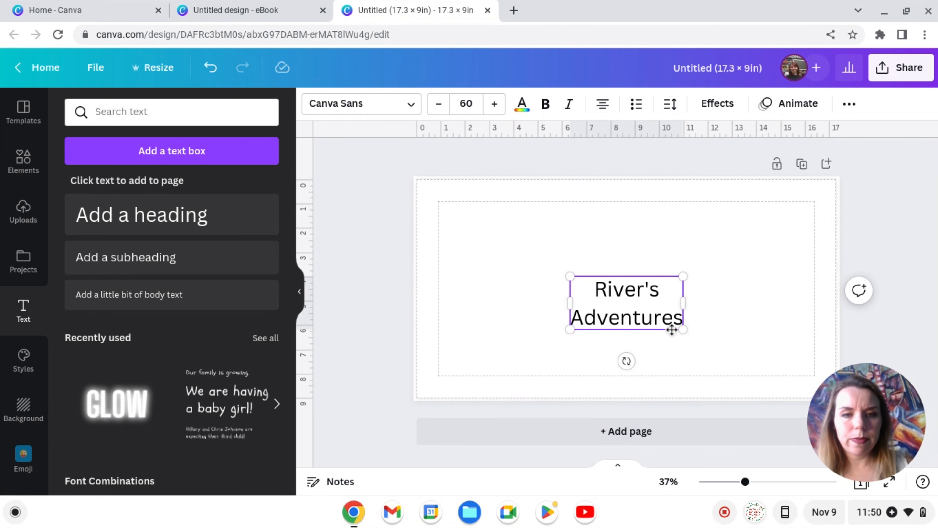
# - Set the font of the "River's Adventures" heading to Intro Rust and deselect it
pyautogui.moveTo(682, 319); pyautogui.dragTo(594, 288)
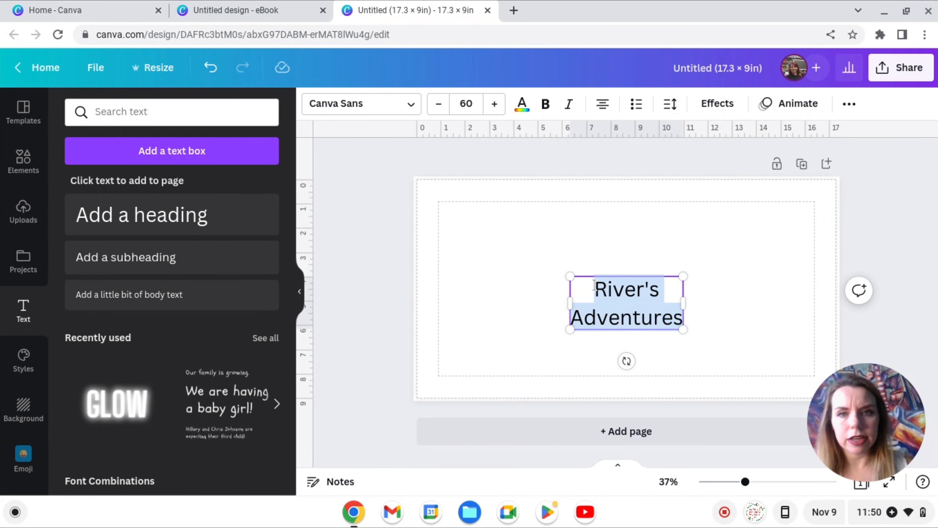
pyautogui.click(413, 105)
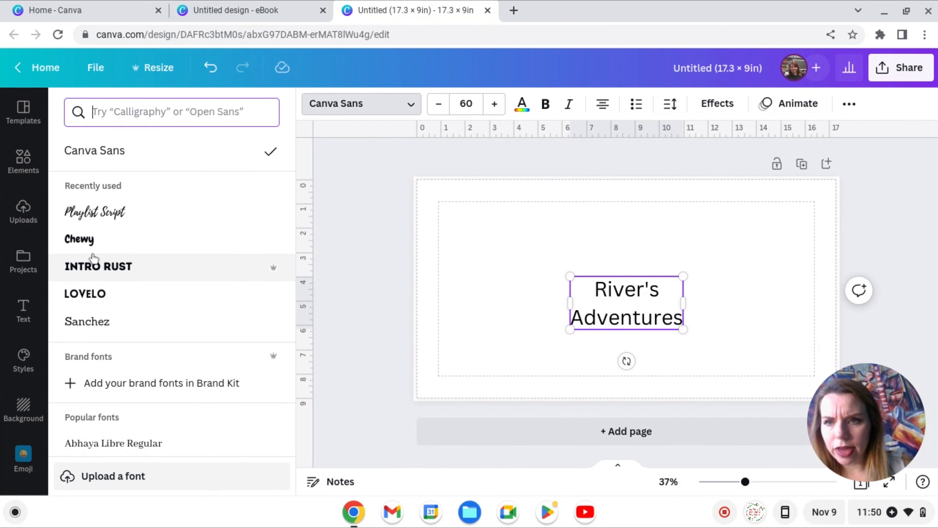
pyautogui.click(92, 268)
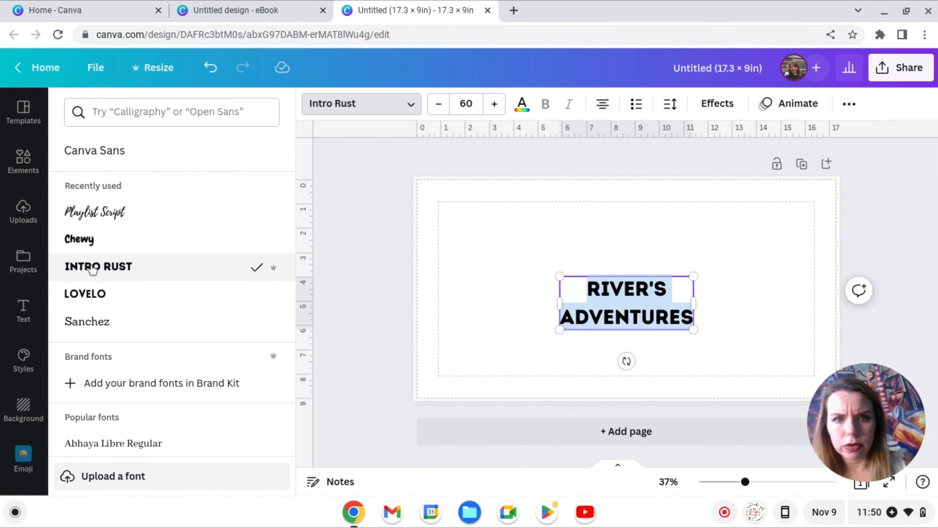
pyautogui.press('Escape')
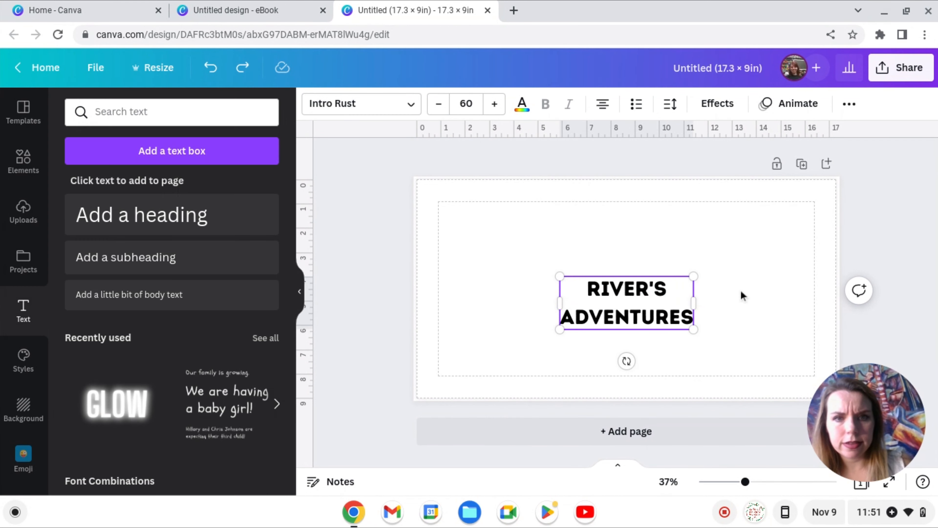
pyautogui.click(744, 296)
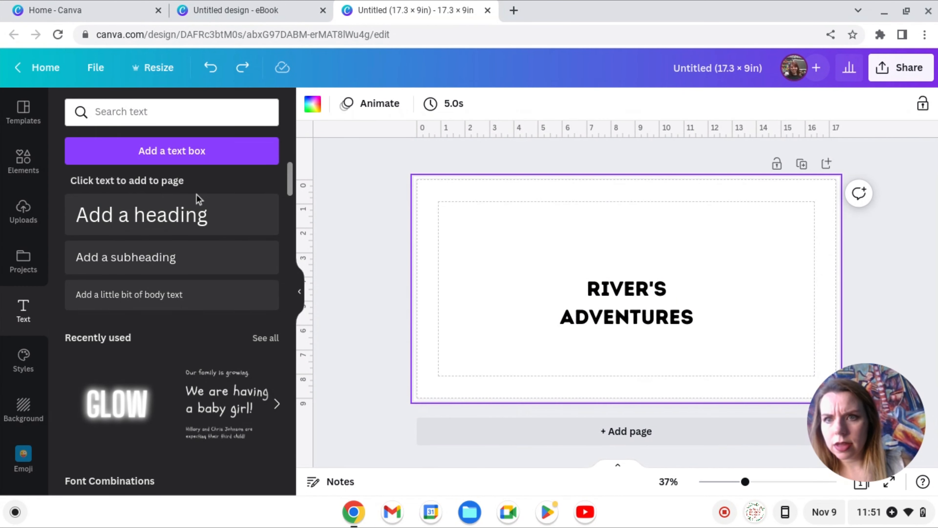
# - Add a second heading reading "Wild", place it just above the title's right end, and set its font to Playlist Script
pyautogui.click(191, 210)
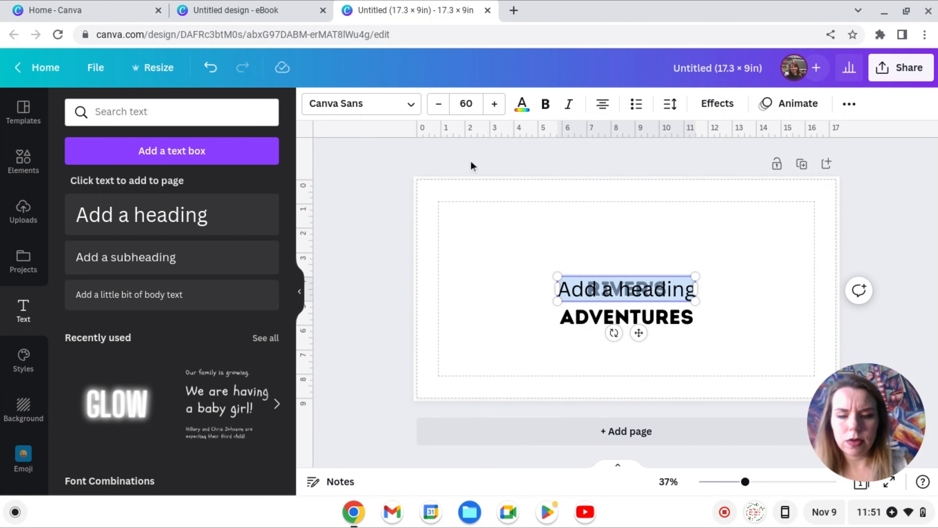
pyautogui.press('BackSpace')
pyautogui.write('WEE')
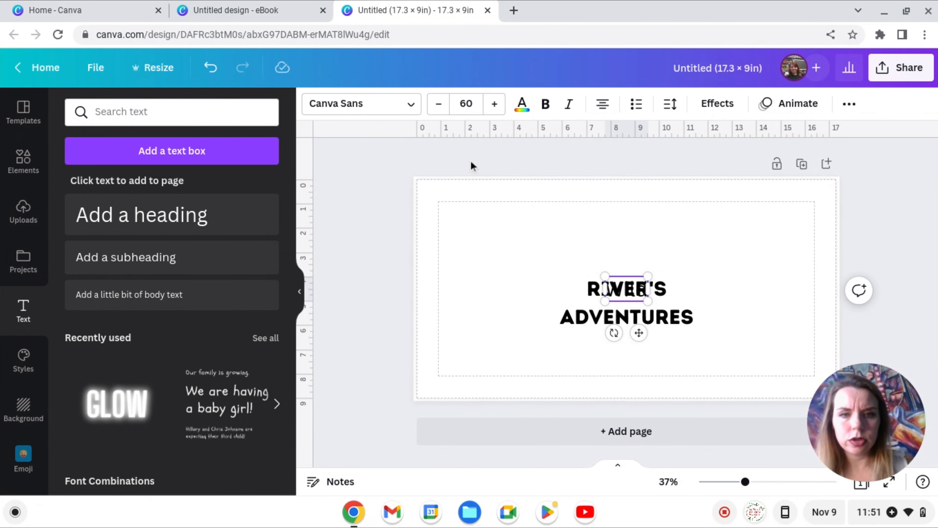
pyautogui.moveTo(629, 276); pyautogui.dragTo(699, 243)
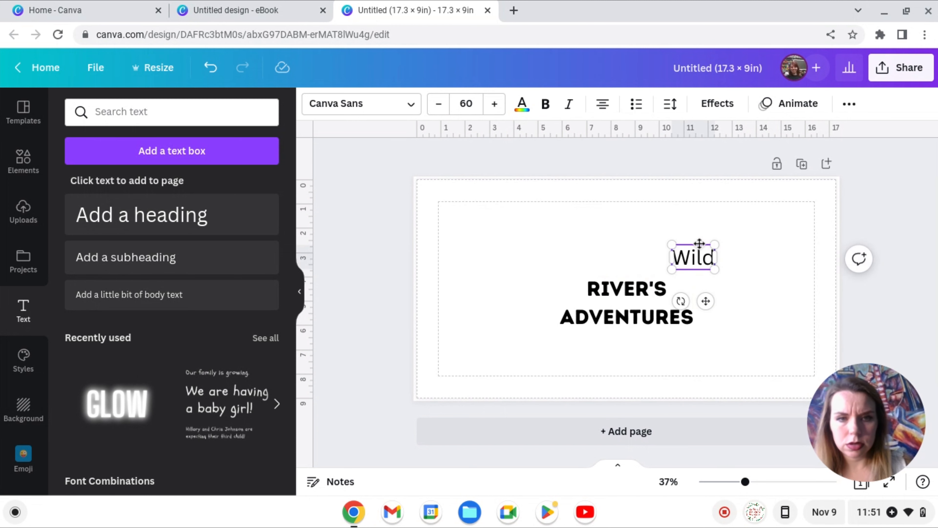
pyautogui.click(401, 111)
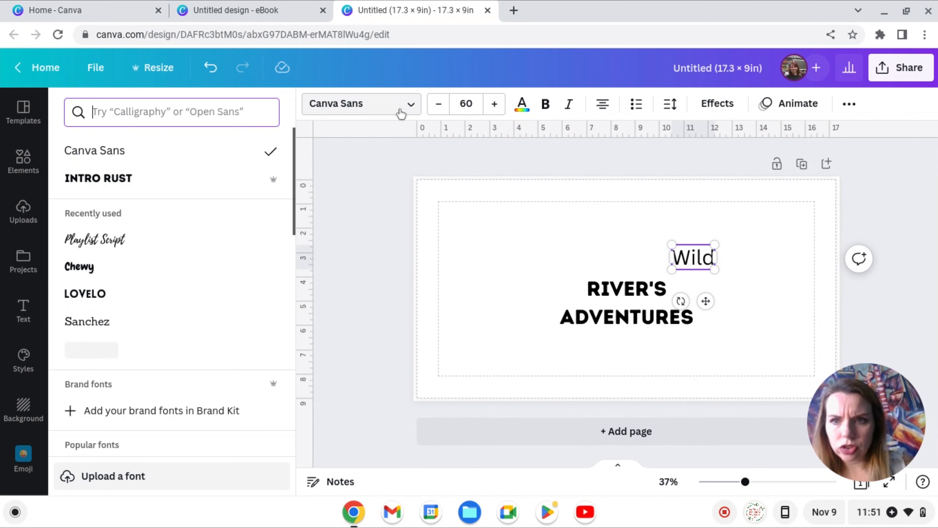
pyautogui.click(120, 242)
# - Move the title and the word "Wild" to the cover's upper right area and left-align the title text
pyautogui.click(624, 292)
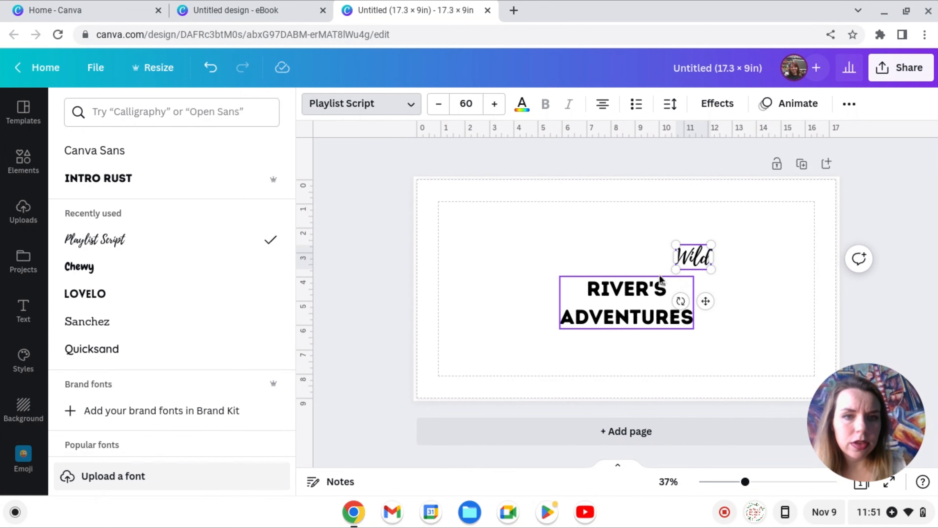
pyautogui.moveTo(623, 291); pyautogui.dragTo(719, 227)
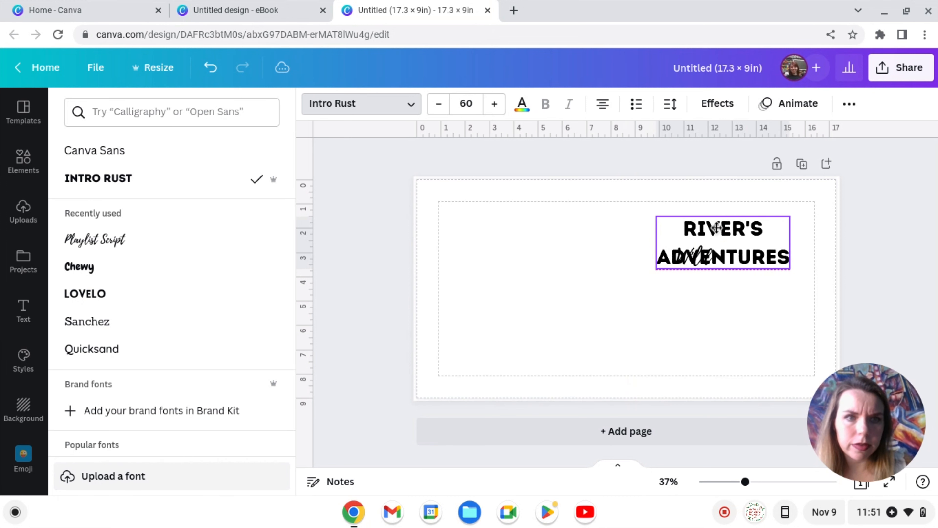
pyautogui.click(697, 267)
pyautogui.moveTo(710, 260); pyautogui.dragTo(765, 229)
pyautogui.click(742, 255)
pyautogui.click(603, 104)
pyautogui.click(602, 103)
# - Enlarge "Wild" to font size 109, tilt it upward to the right, and place it just after "RIVER'S"
pyautogui.moveTo(750, 274); pyautogui.dragTo(748, 273)
pyautogui.moveTo(780, 218); pyautogui.dragTo(805, 204)
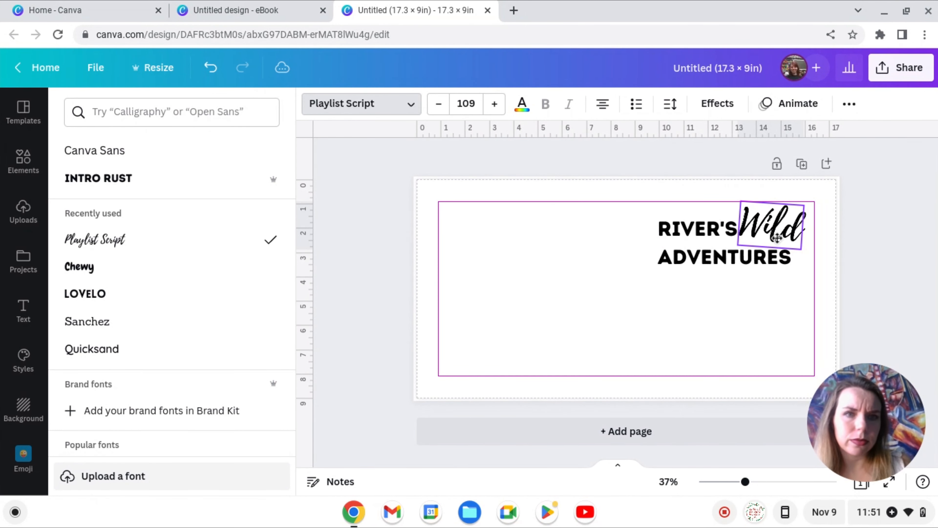
pyautogui.click(777, 238)
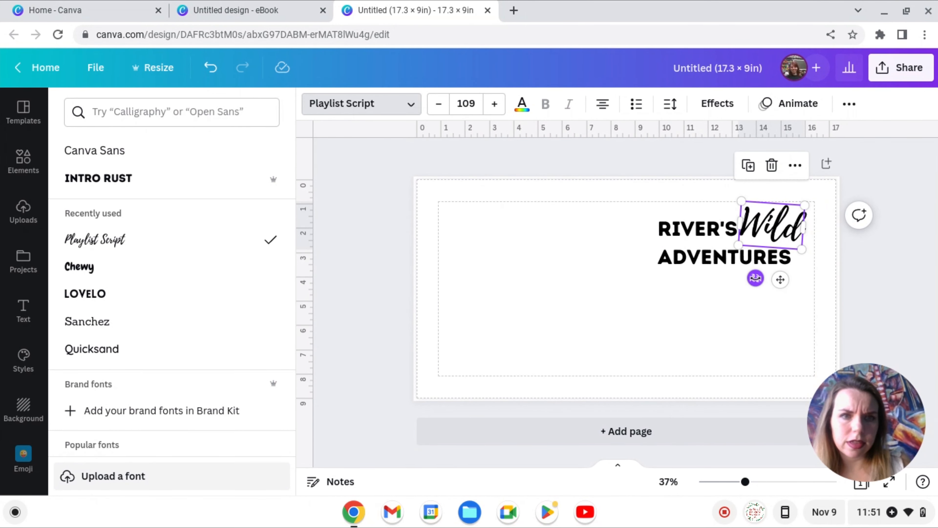
pyautogui.moveTo(755, 278); pyautogui.dragTo(772, 275)
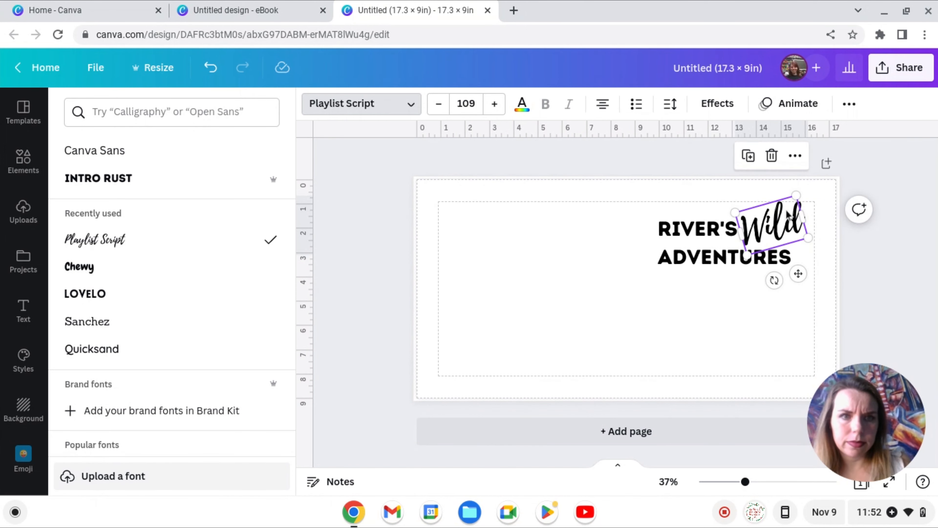
pyautogui.moveTo(782, 218); pyautogui.dragTo(789, 211)
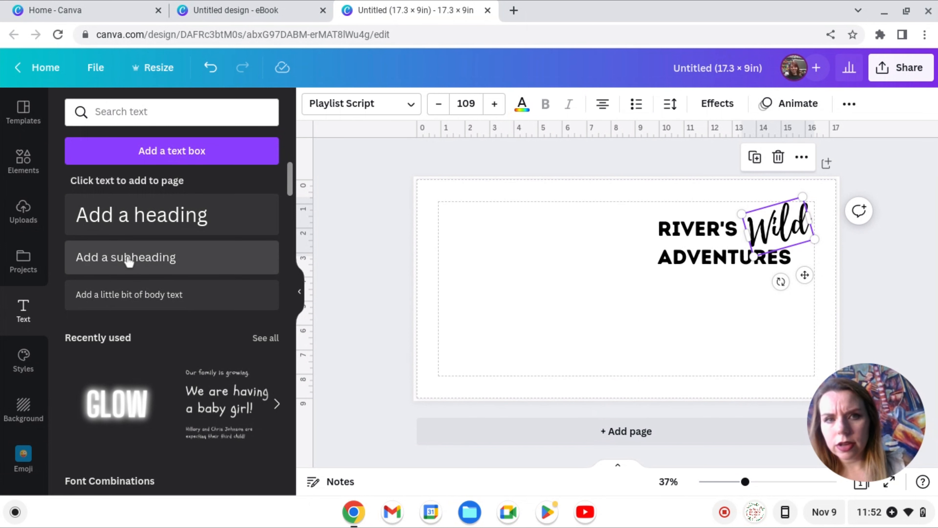
# - Add another heading text box to the cover
pyautogui.click(189, 232)
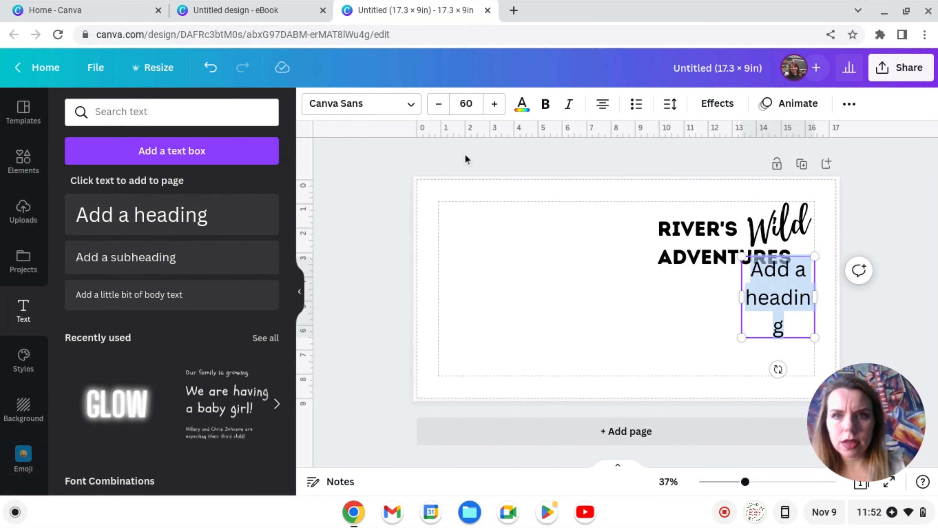